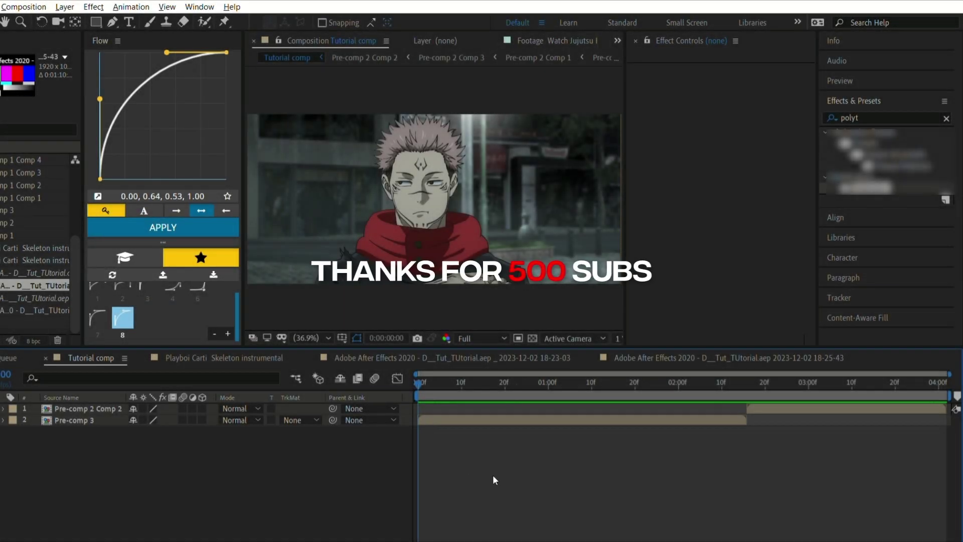
# Step: Preview the clips, then add a new black solid starting at the cut between them
pyautogui.press('space')
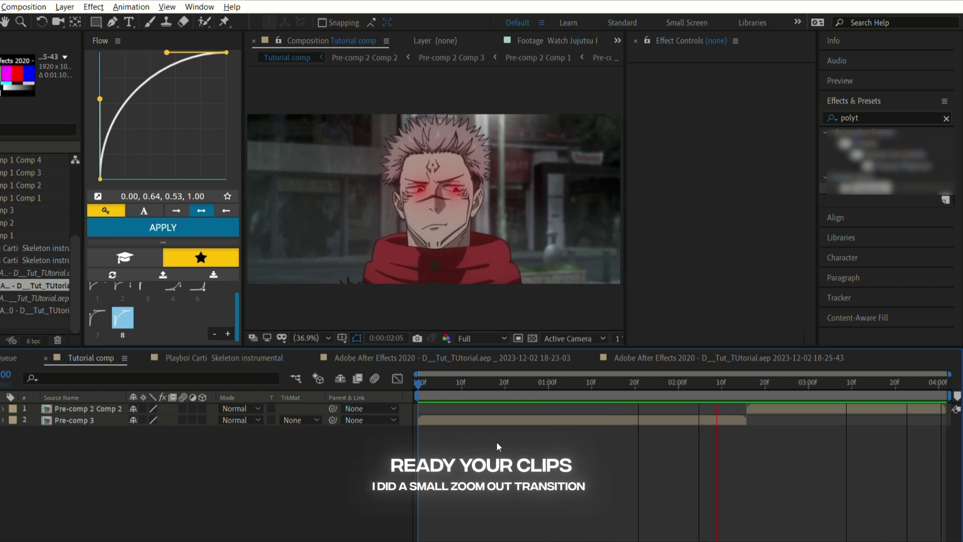
pyautogui.moveTo(734, 381)
pyautogui.mouseDown()
pyautogui.moveTo(724, 382)
pyautogui.moveTo(751, 404)
pyautogui.mouseUp()
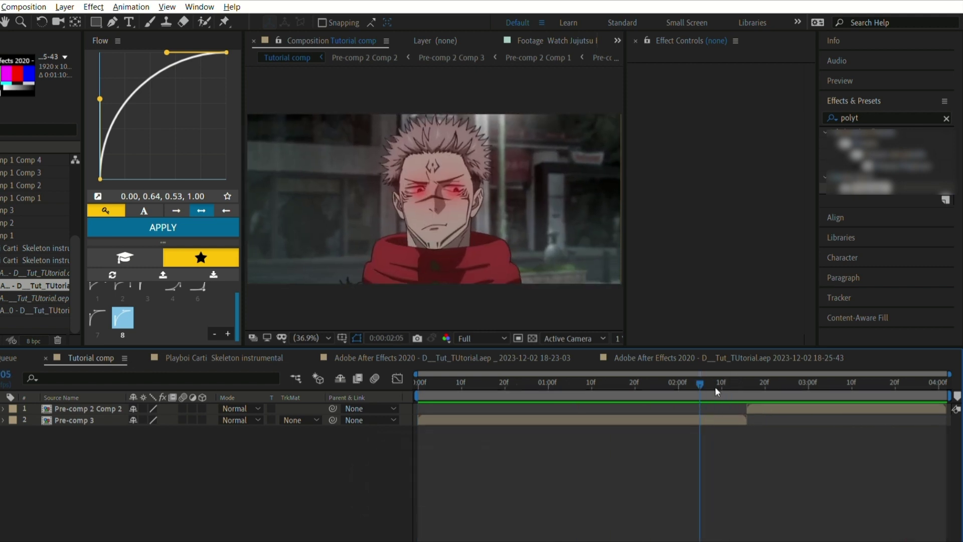
pyautogui.click(752, 403)
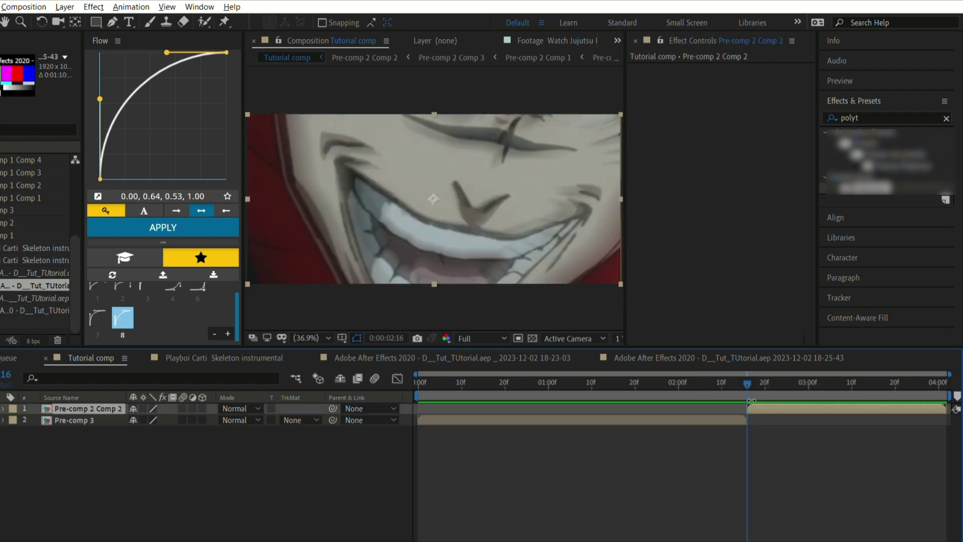
pyautogui.hotkey('ctrl', 'shift', 'c')
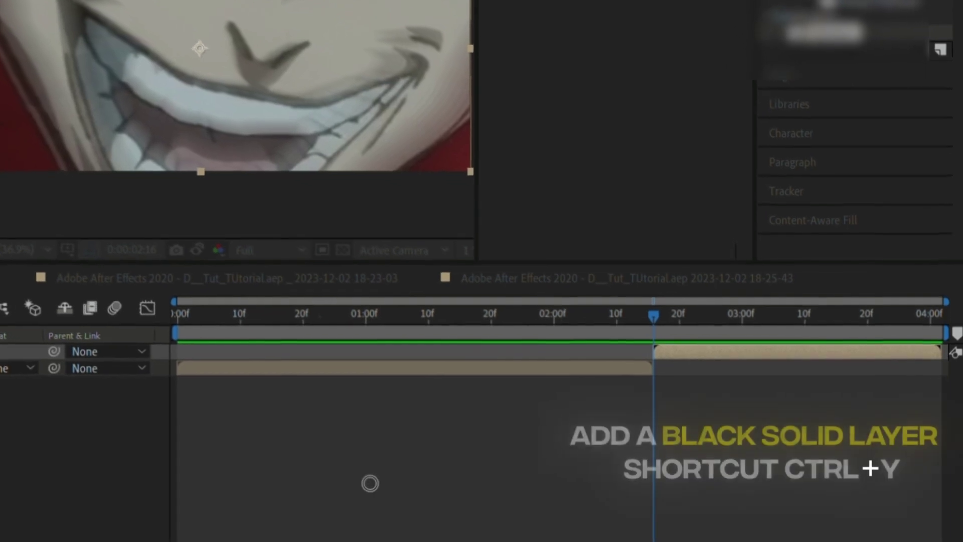
pyautogui.press('Return')
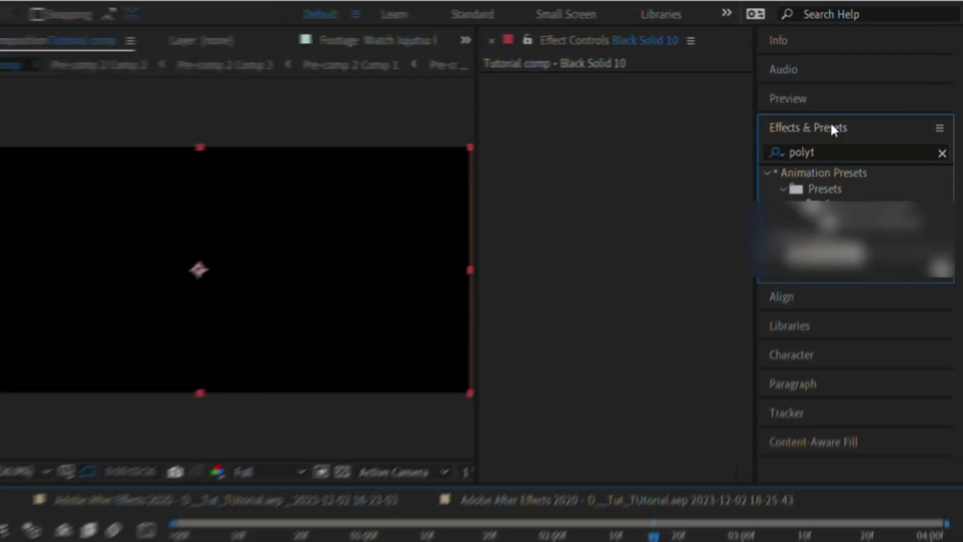
# Step: Find CC Grid Wipe by searching 'cc grid' and apply it to the black solid
pyautogui.doubleClick(849, 117)
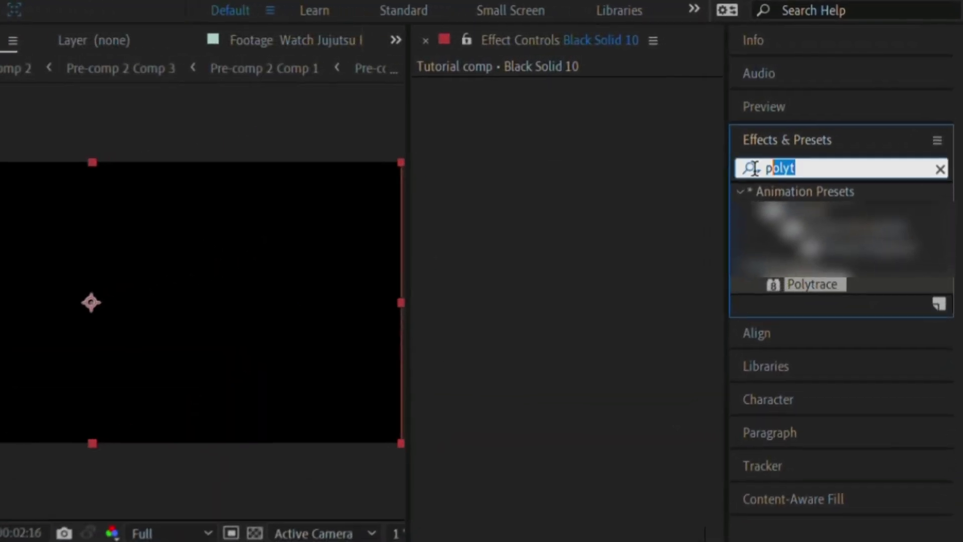
pyautogui.write('cc gri')
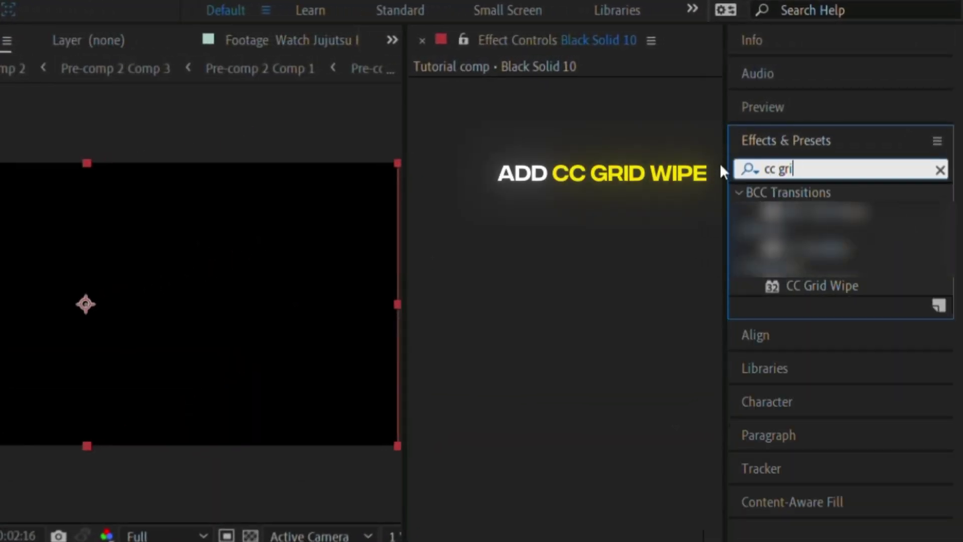
pyautogui.write('d')
pyautogui.click(809, 281)
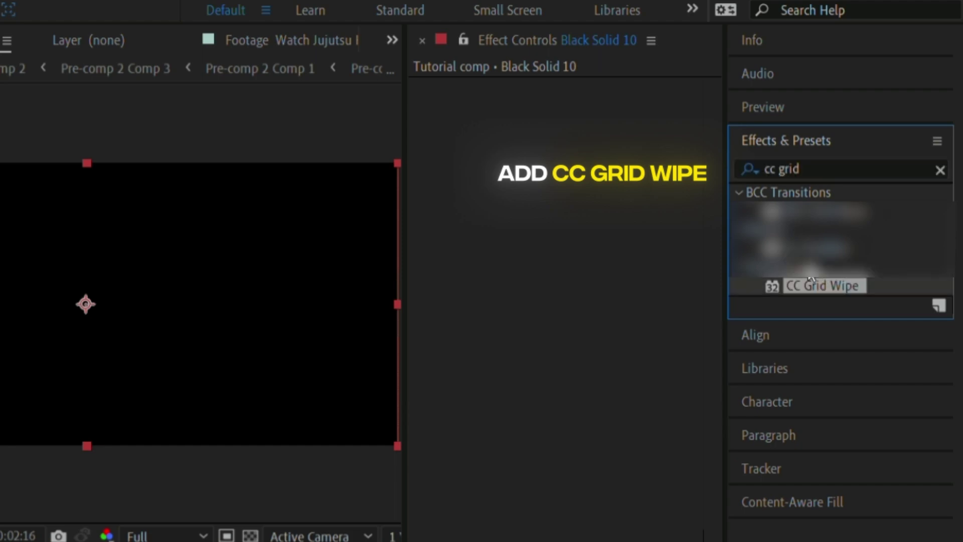
pyautogui.moveTo(794, 495); pyautogui.dragTo(606, 93)
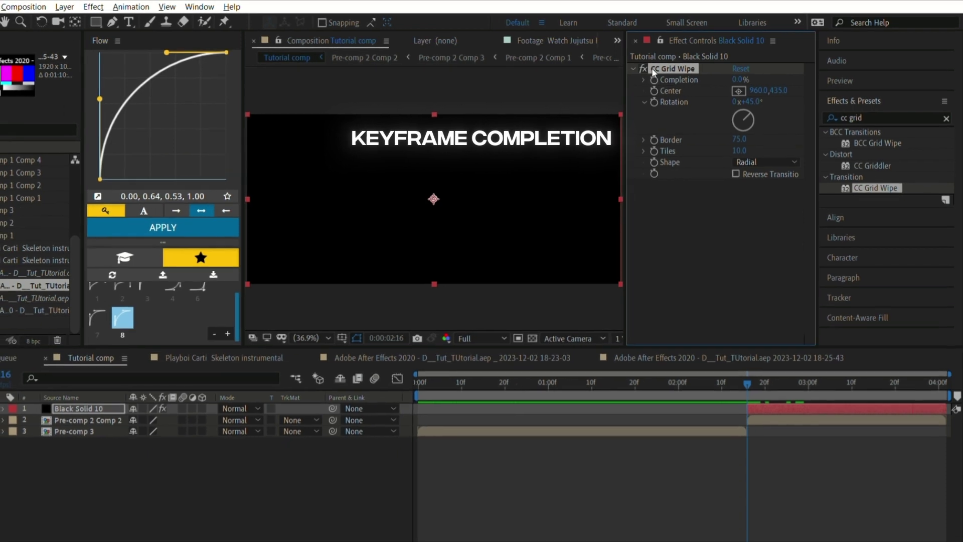
# Step: Keyframe CC Grid Wipe Completion at 15% at the cut and 85% later
pyautogui.click(653, 80)
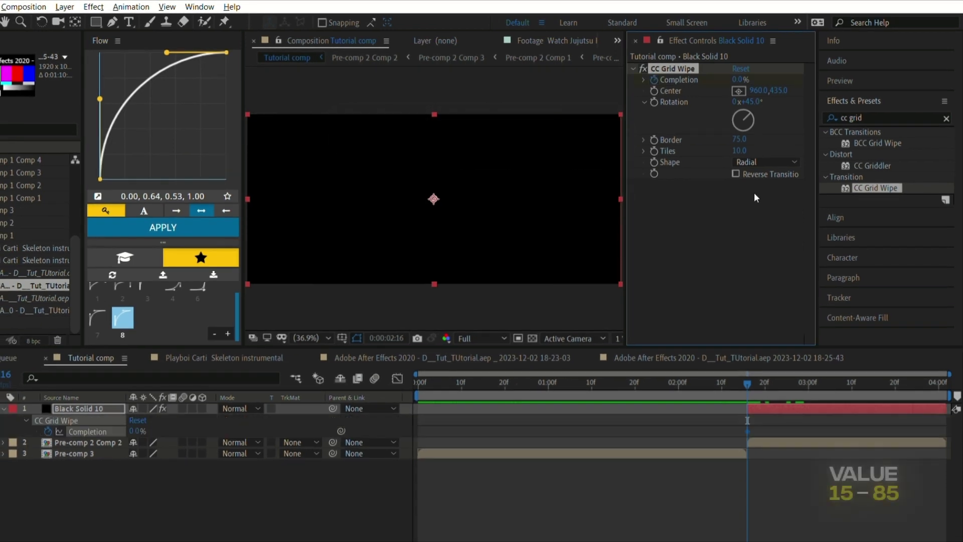
pyautogui.click(742, 78)
pyautogui.write('15')
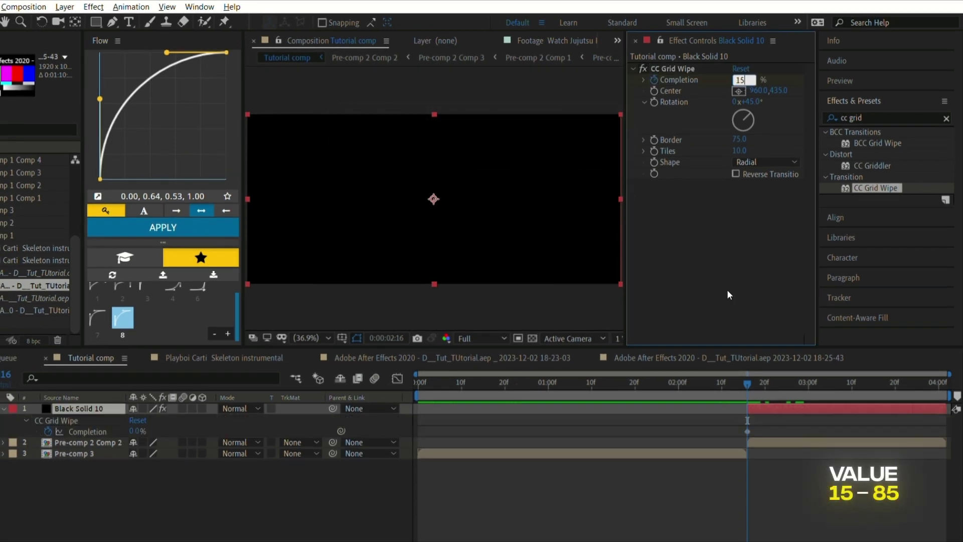
pyautogui.press('Return')
pyautogui.click(789, 374)
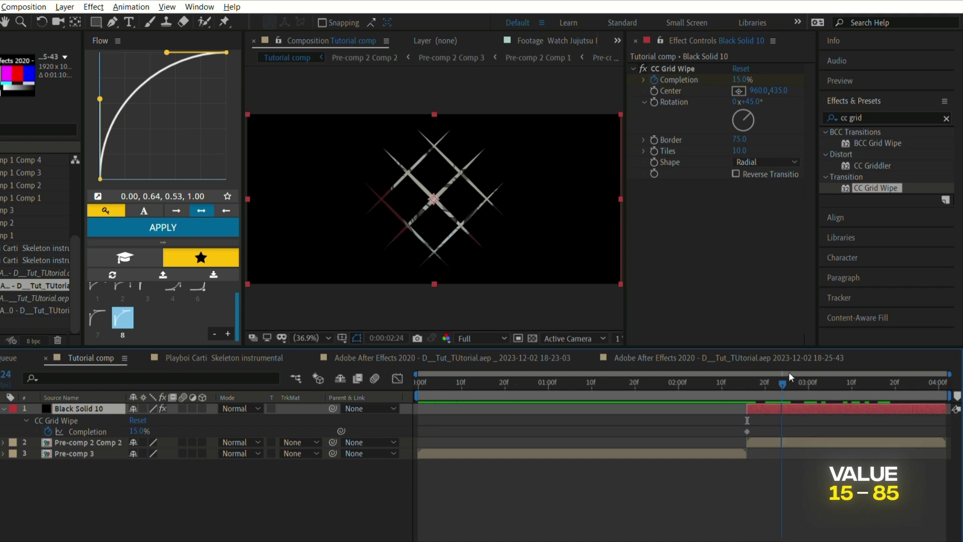
pyautogui.click(743, 76)
# Step: Move the 85% keyframe to the layer's end and apply the fast-start 0.00, 0.64, 0.53, 1.00 ease curve
pyautogui.moveTo(830, 432); pyautogui.dragTo(946, 431)
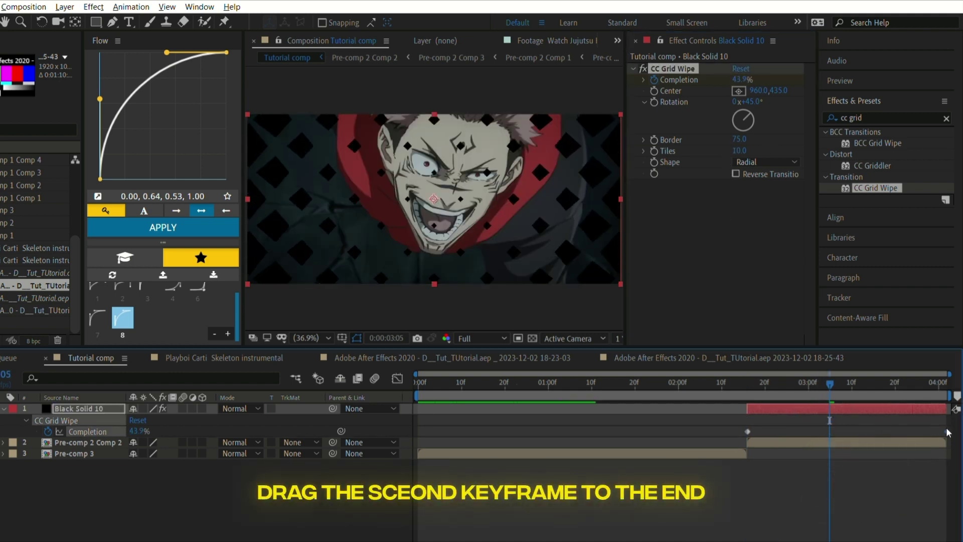
pyautogui.moveTo(725, 424); pyautogui.dragTo(951, 444)
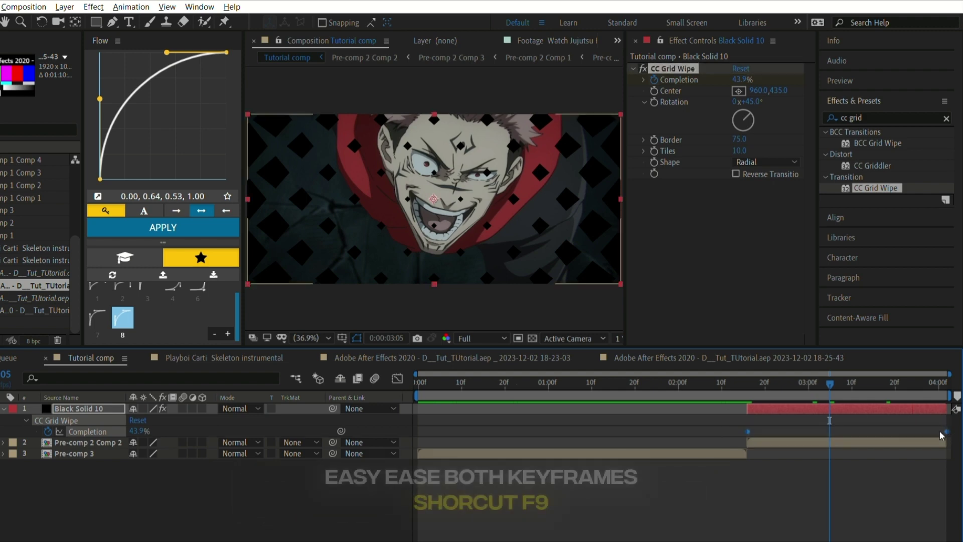
pyautogui.press('F9')
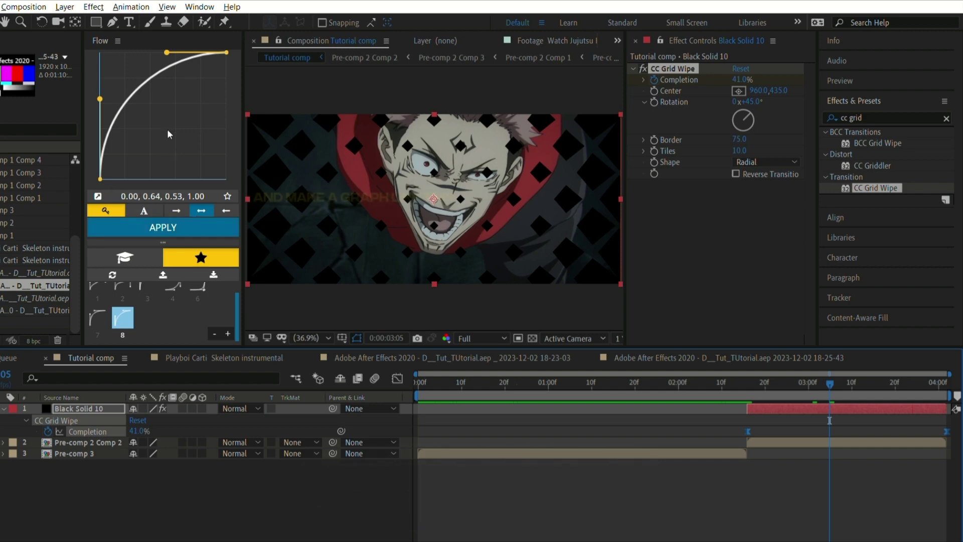
pyautogui.click(130, 316)
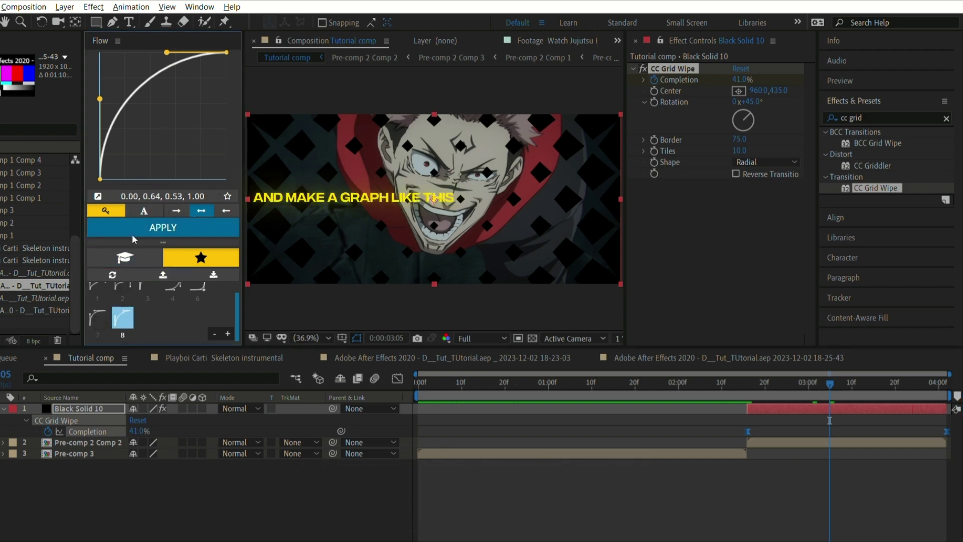
pyautogui.click(156, 225)
pyautogui.click(398, 377)
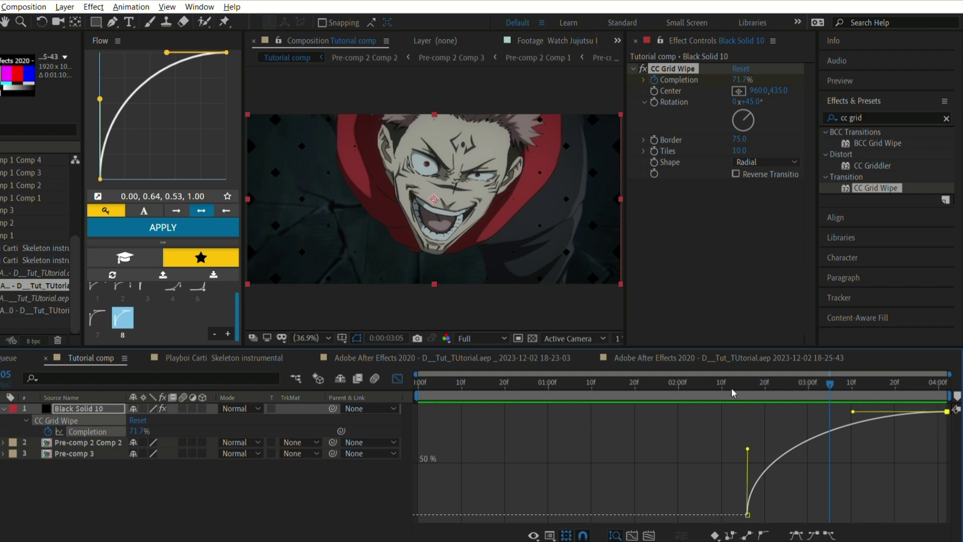
pyautogui.click(397, 378)
pyautogui.click(708, 381)
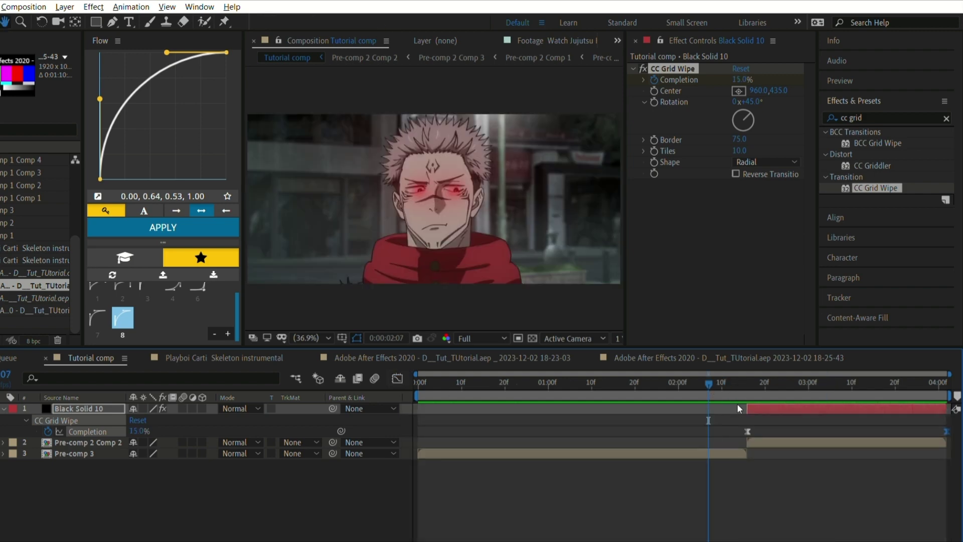
pyautogui.press('space')
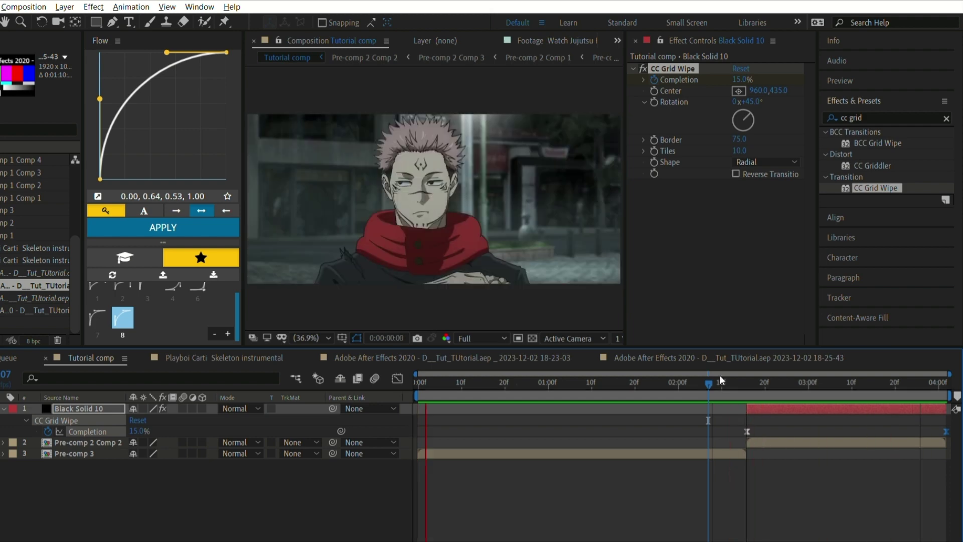
pyautogui.press('space')
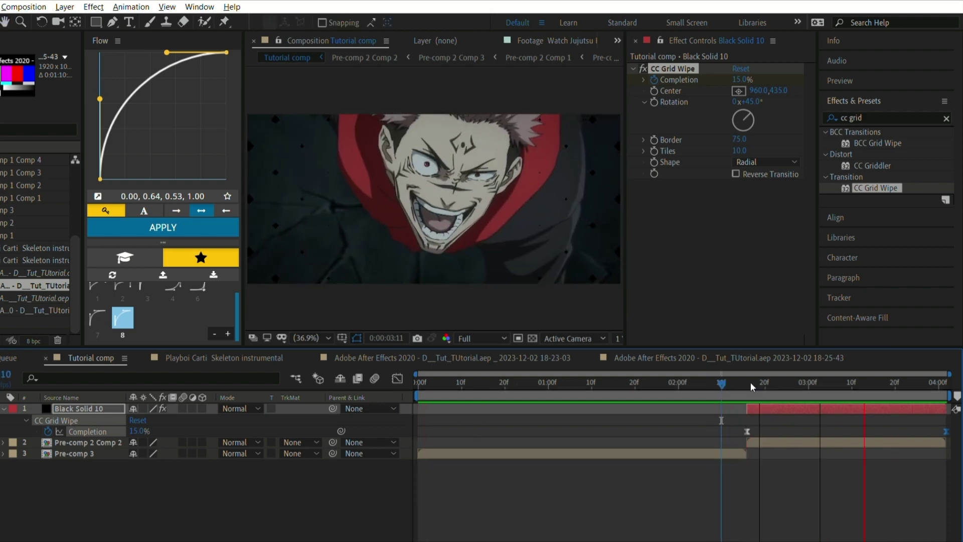
pyautogui.click(720, 377)
pyautogui.moveTo(720, 377)
pyautogui.mouseDown()
pyautogui.moveTo(765, 382)
pyautogui.moveTo(751, 390)
pyautogui.mouseUp()
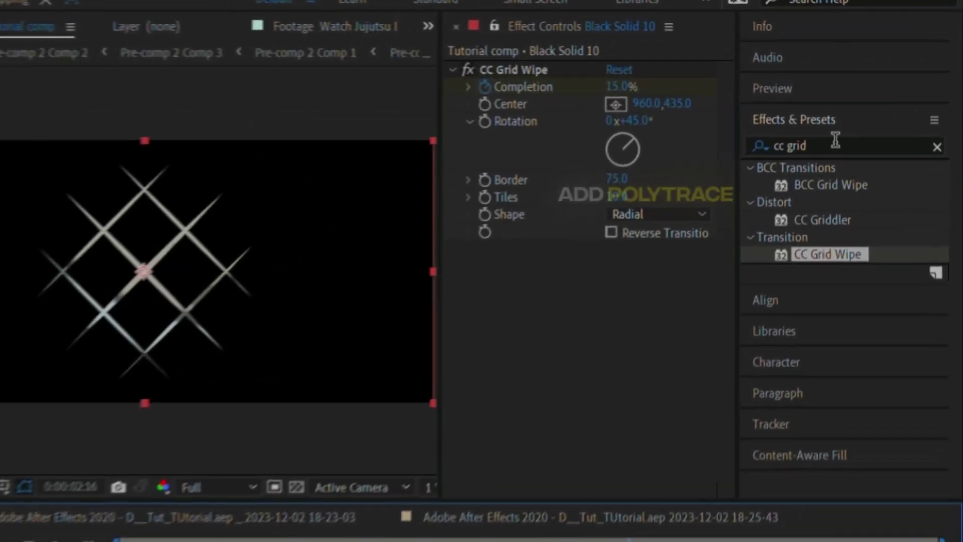
pyautogui.moveTo(835, 144); pyautogui.dragTo(764, 145)
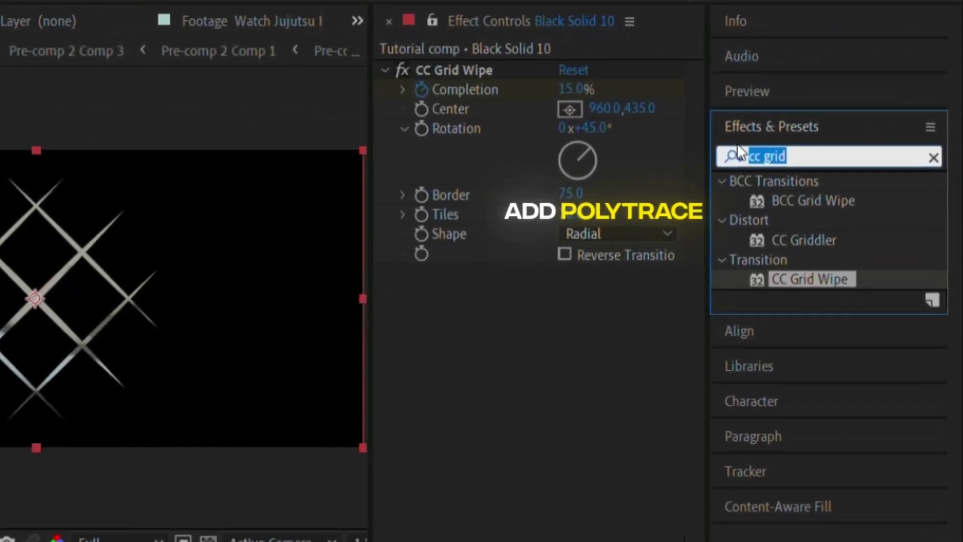
# Step: Apply Polytrace to the black solid with Threshold 0 and Size 25
pyautogui.write('pol')
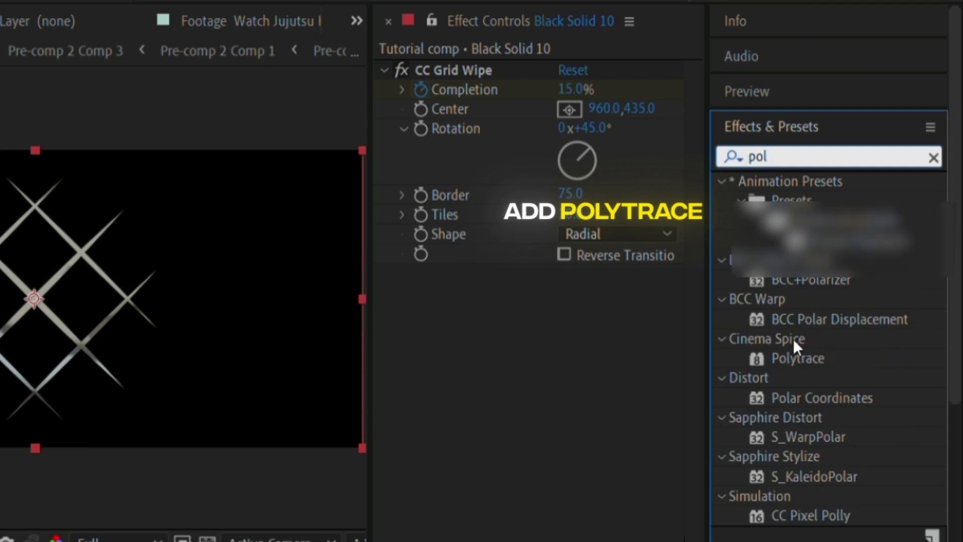
pyautogui.moveTo(798, 357)
pyautogui.mouseDown()
pyautogui.moveTo(724, 526)
pyautogui.moveTo(702, 211)
pyautogui.mouseUp()
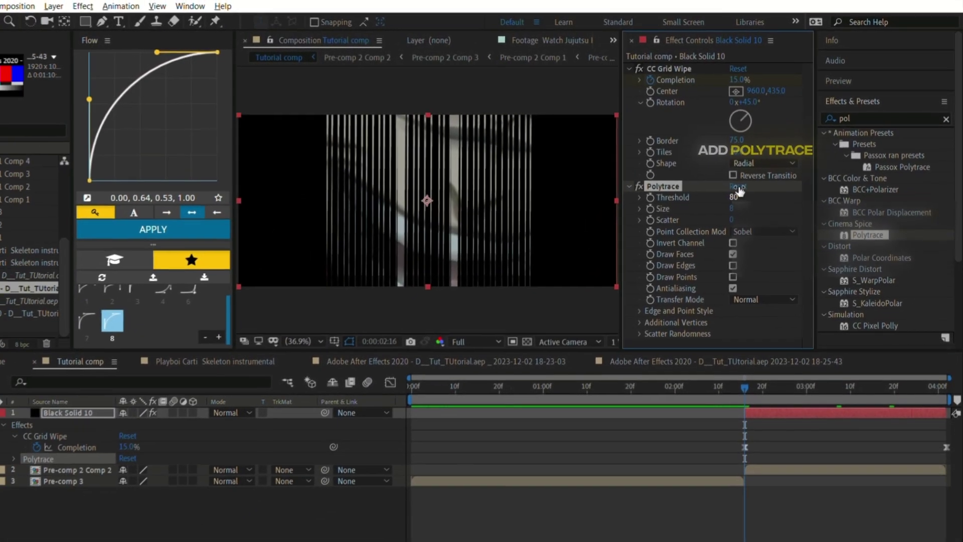
pyautogui.click(740, 196)
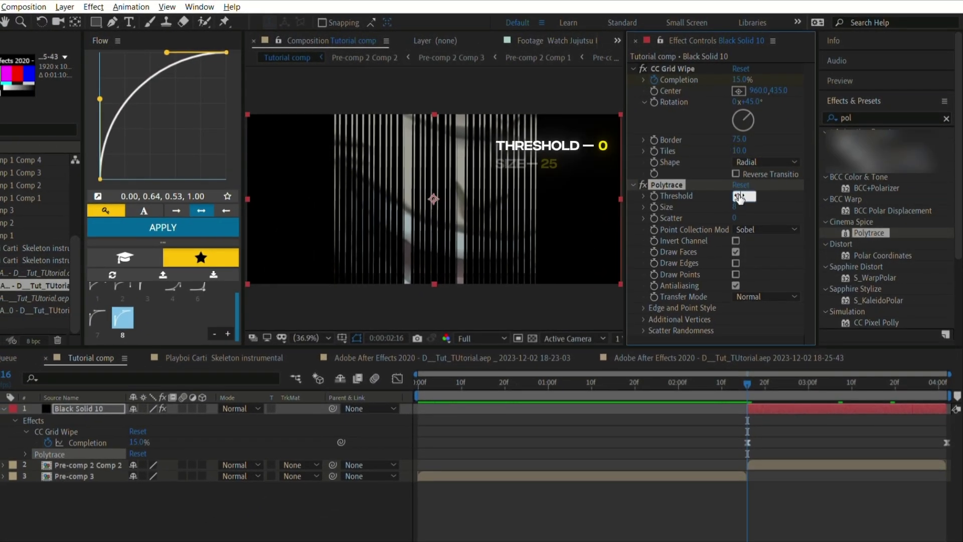
pyautogui.write('0')
pyautogui.press('Return')
pyautogui.write('25')
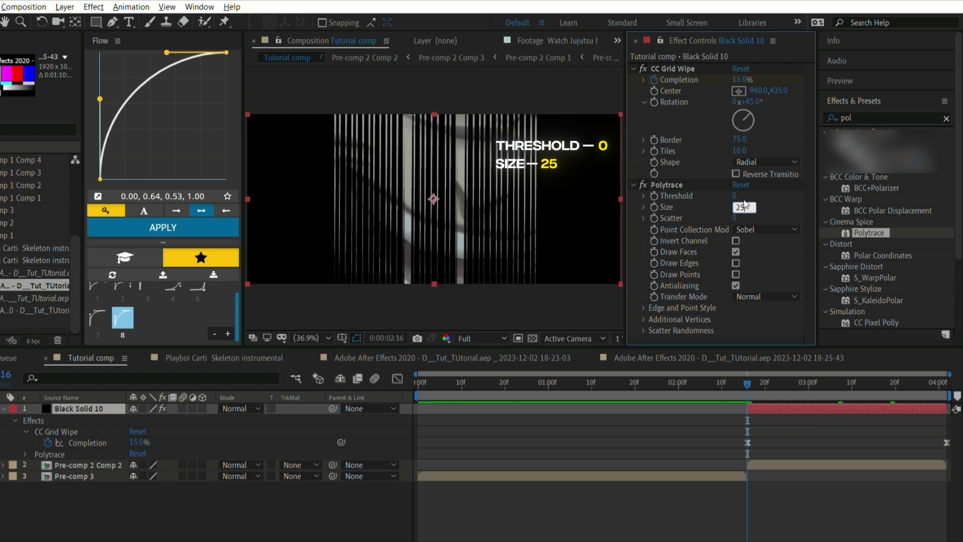
pyautogui.click(714, 196)
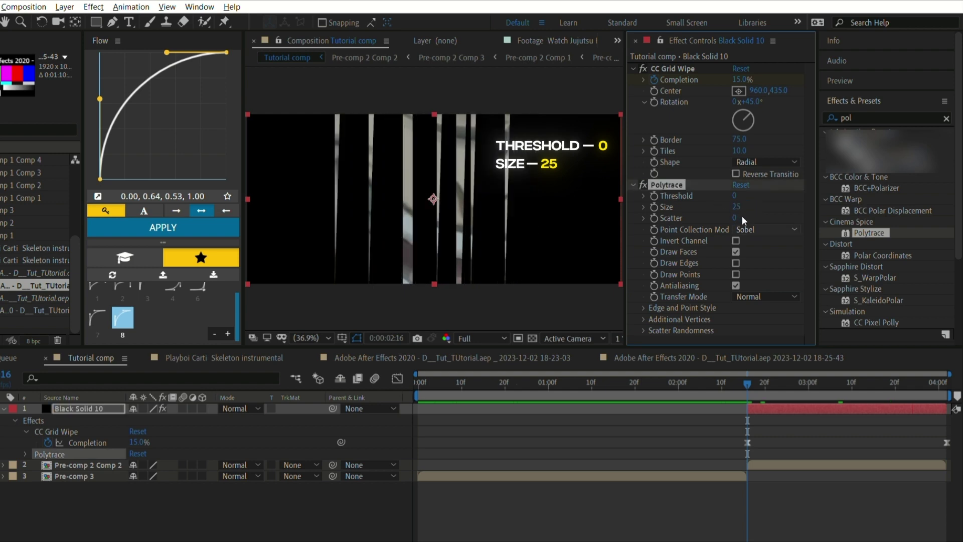
# Step: Set Point Collection Mode On and draw 25-pixel black Plus points instead of faces
pyautogui.click(765, 229)
pyautogui.click(752, 241)
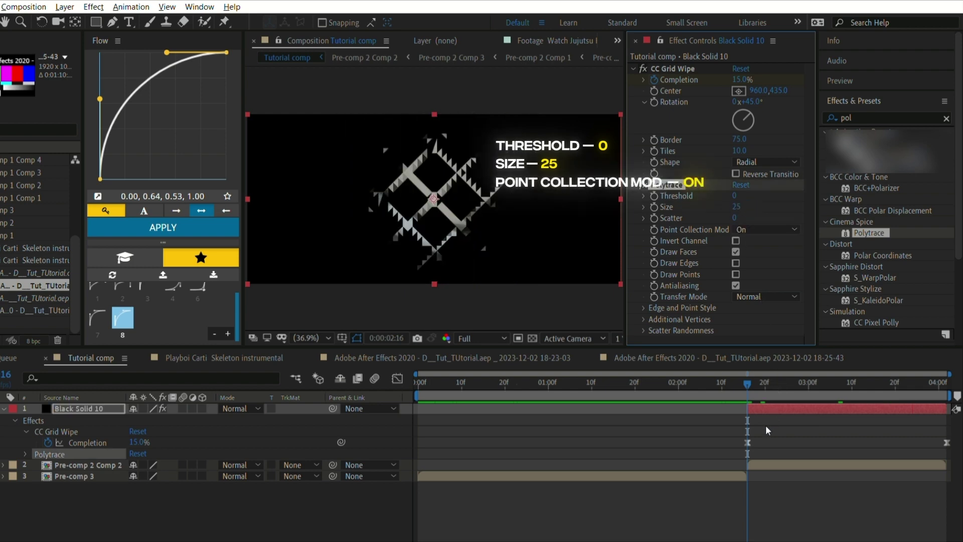
pyautogui.click(736, 251)
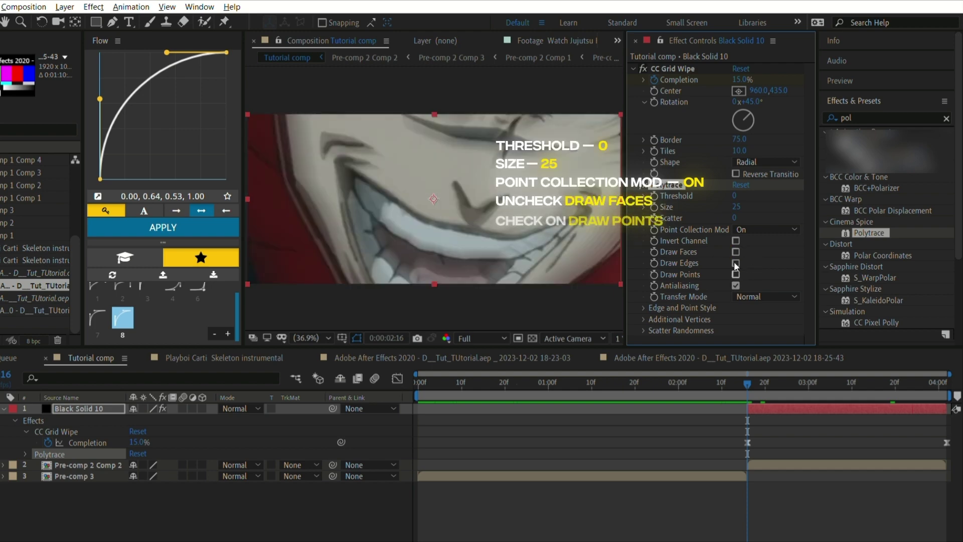
pyautogui.click(736, 274)
pyautogui.click(643, 307)
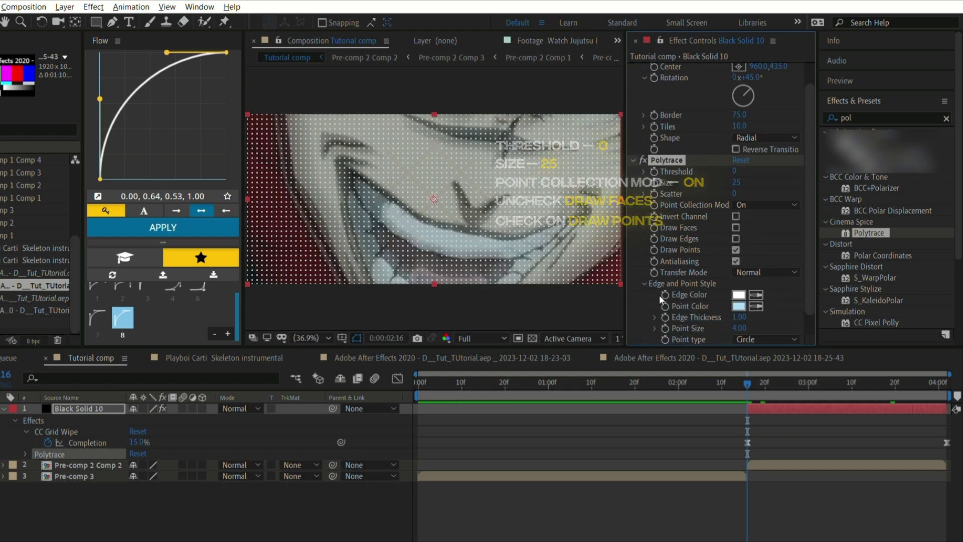
pyautogui.scroll(-2, 659, 294)
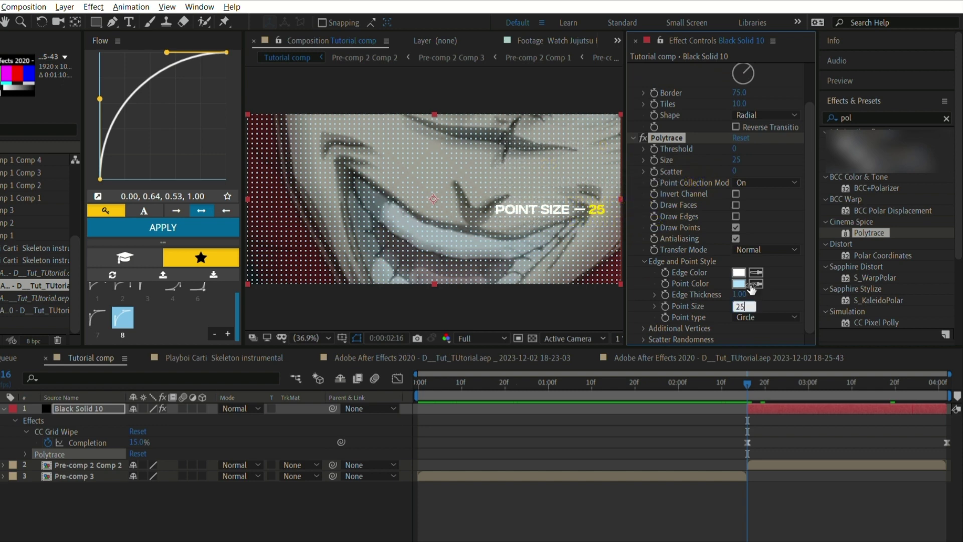
pyautogui.click(740, 282)
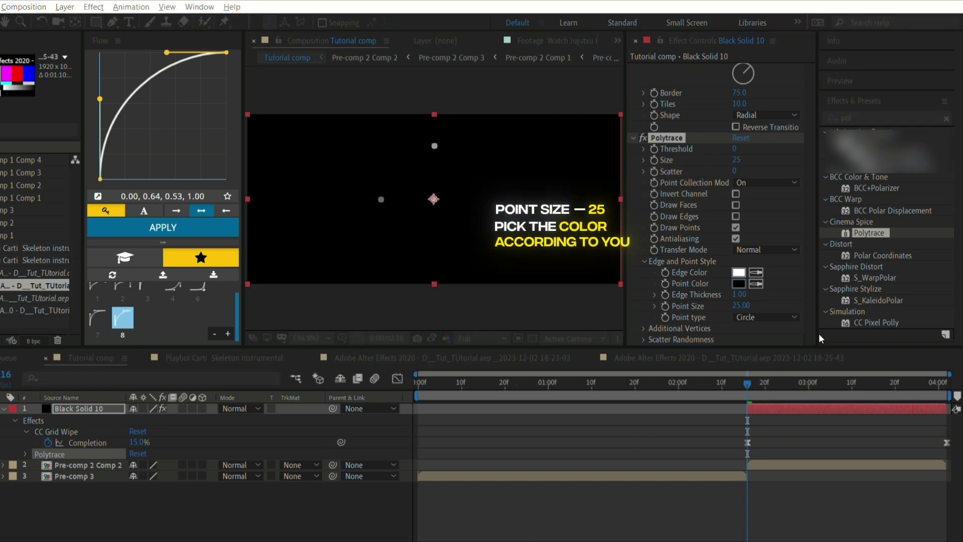
pyautogui.press('Return')
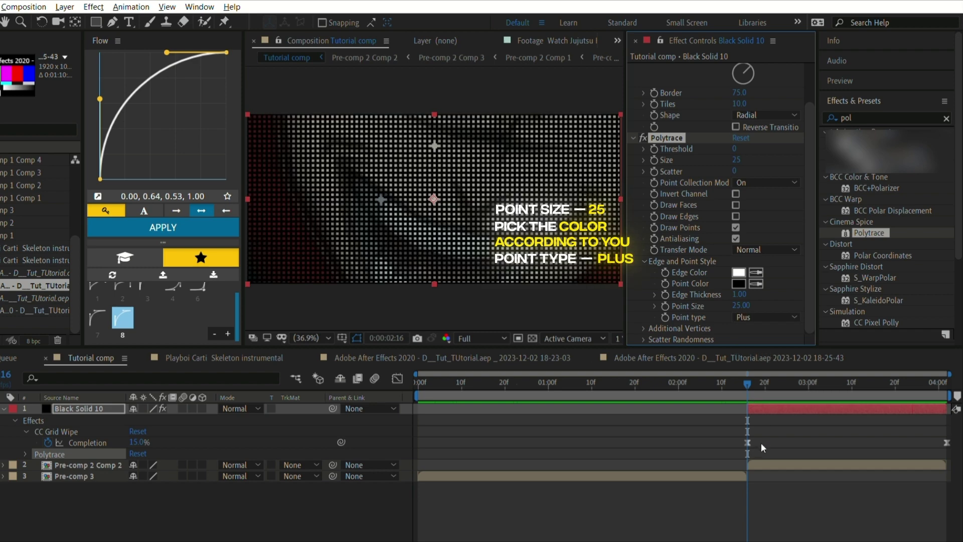
pyautogui.moveTo(747, 386); pyautogui.dragTo(728, 373)
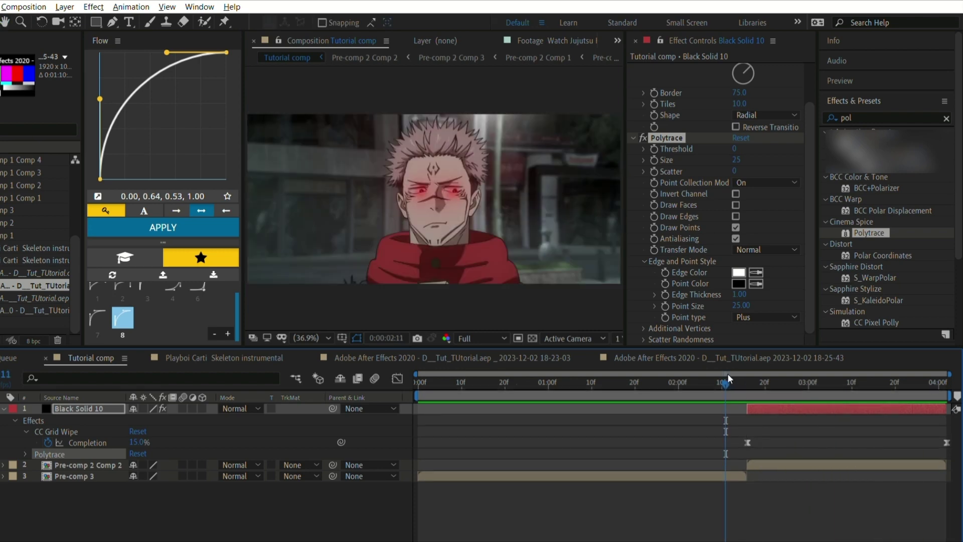
pyautogui.click(749, 382)
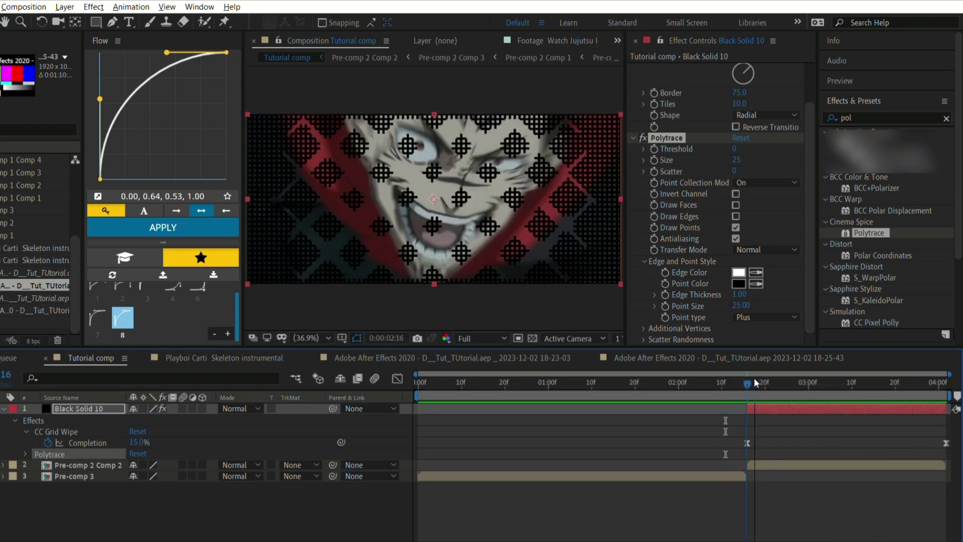
# Step: Keyframe the Point Color black, then red on the next frame, then black again
pyautogui.click(663, 268)
pyautogui.press('u')
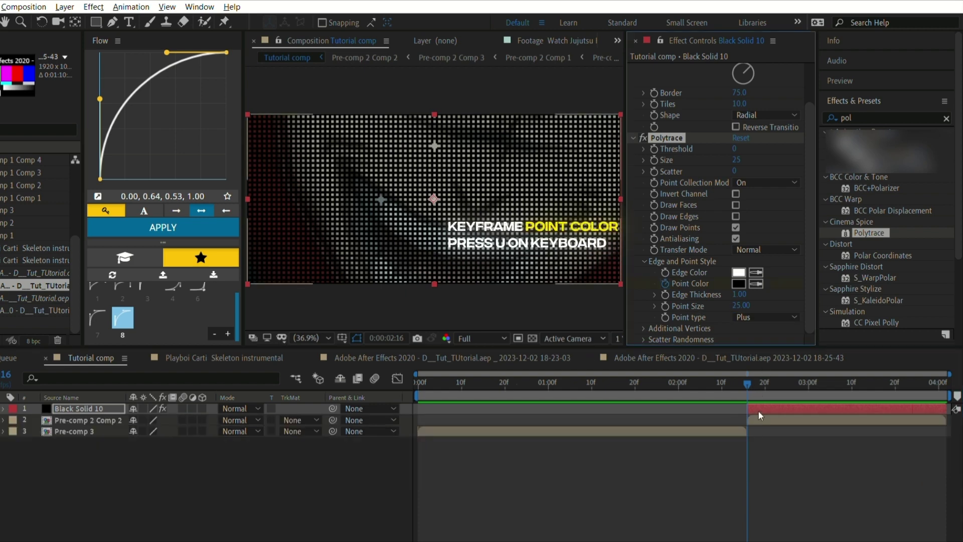
pyautogui.press('u')
pyautogui.moveTo(747, 372); pyautogui.dragTo(751, 372)
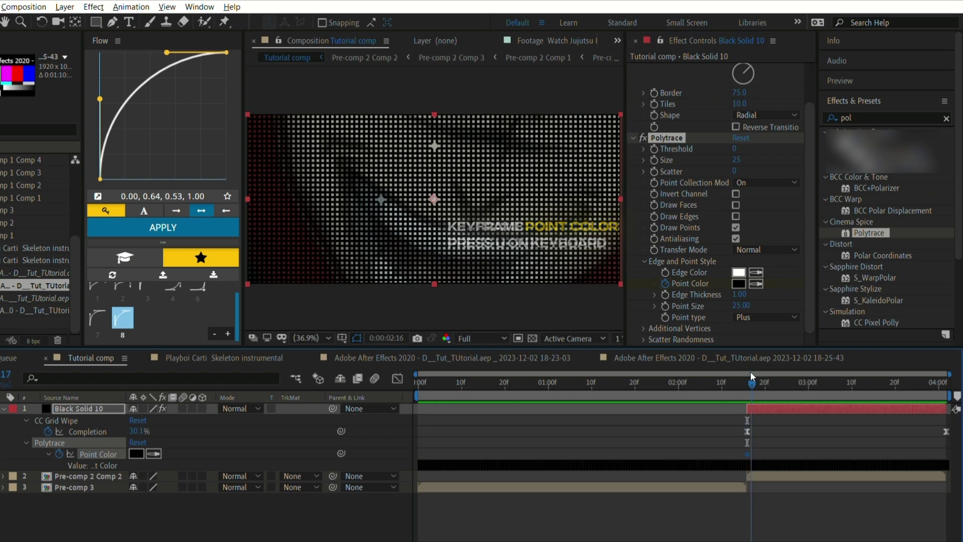
pyautogui.click(772, 315)
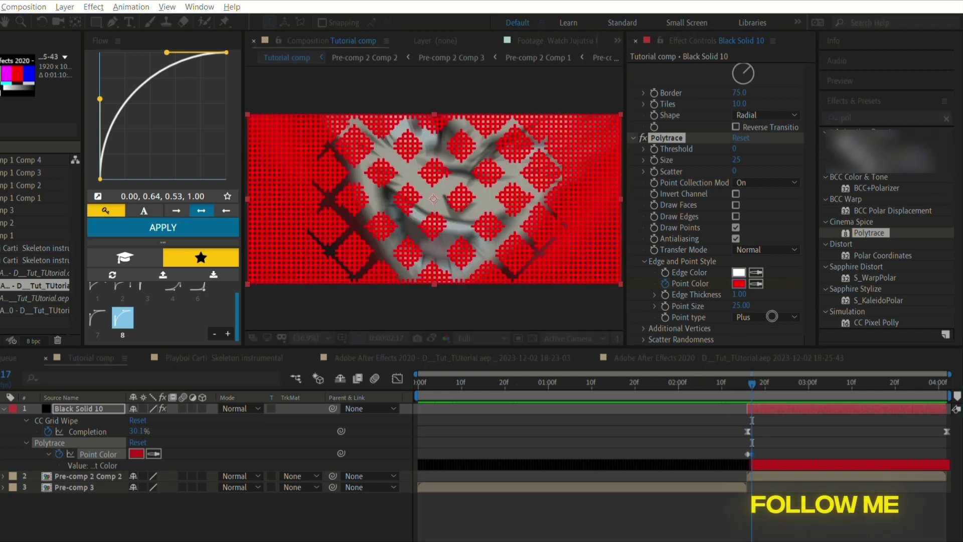
pyautogui.moveTo(762, 380); pyautogui.dragTo(757, 381)
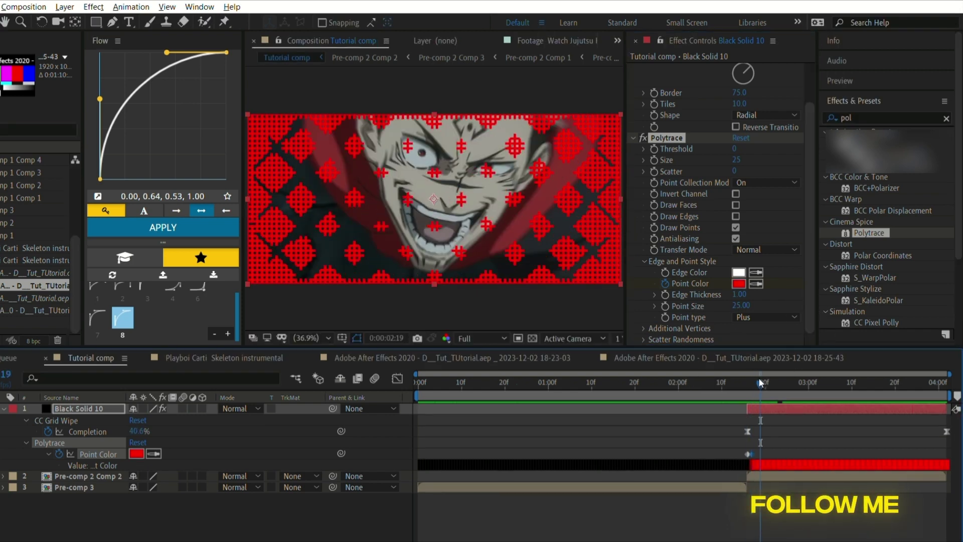
pyautogui.click(756, 283)
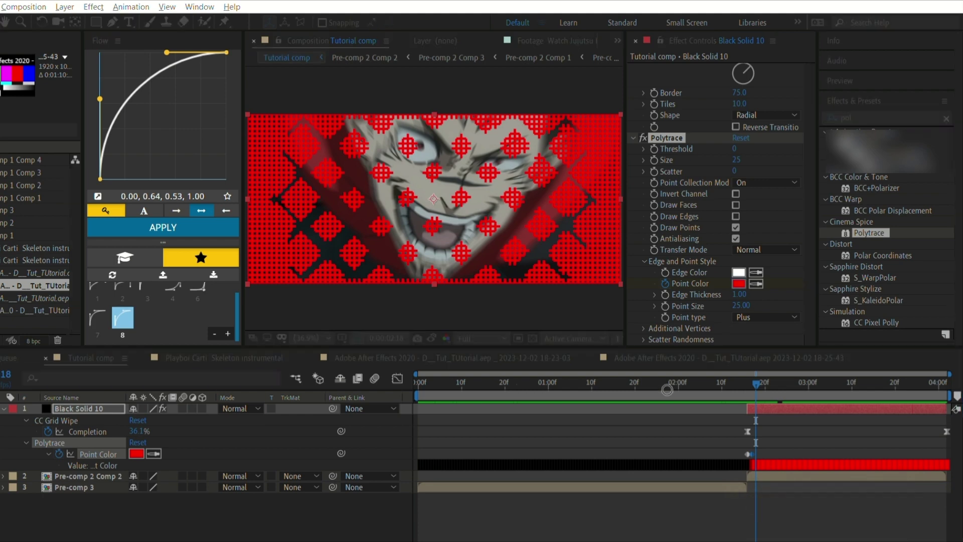
# Step: Paste the colour keyframes a frame later to repeat the red flash, then preview the transition
pyautogui.scroll(3, 753, 460)
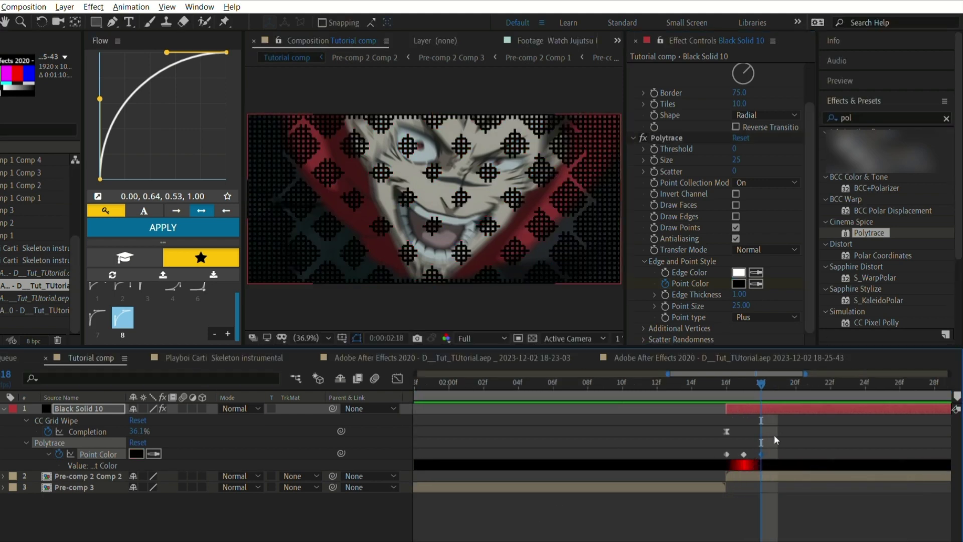
pyautogui.click(772, 379)
pyautogui.hotkey('ctrl', 'v')
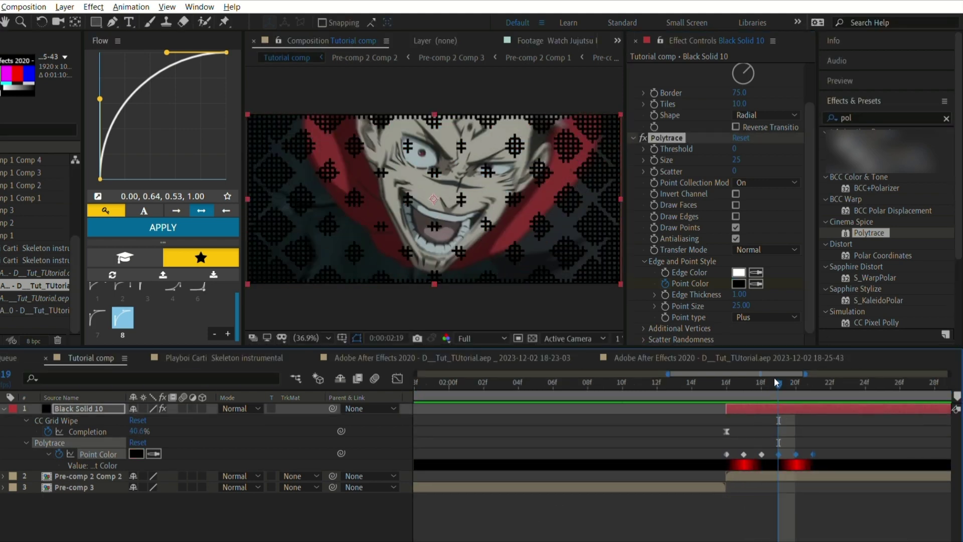
pyautogui.moveTo(776, 375); pyautogui.dragTo(651, 412)
pyautogui.scroll(-3, 669, 413)
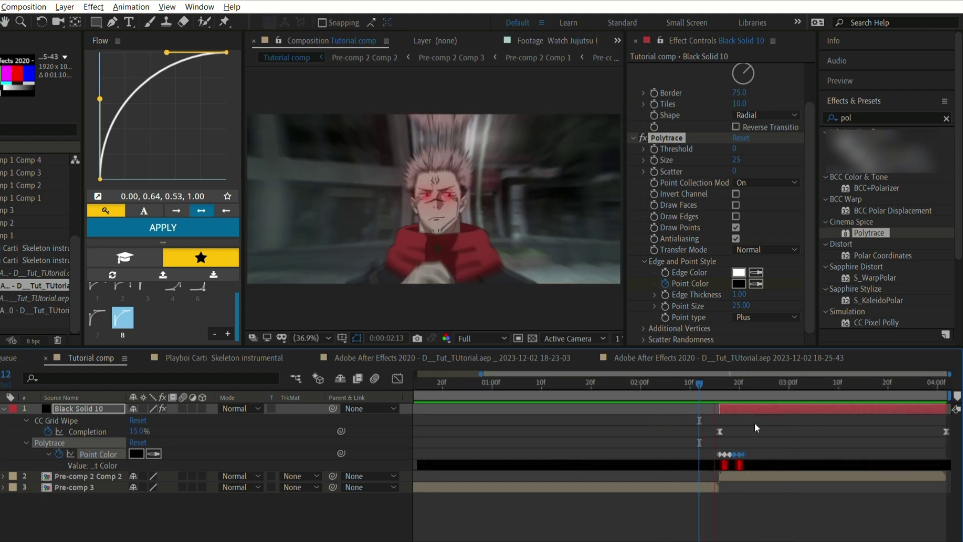
pyautogui.moveTo(702, 381); pyautogui.dragTo(689, 376)
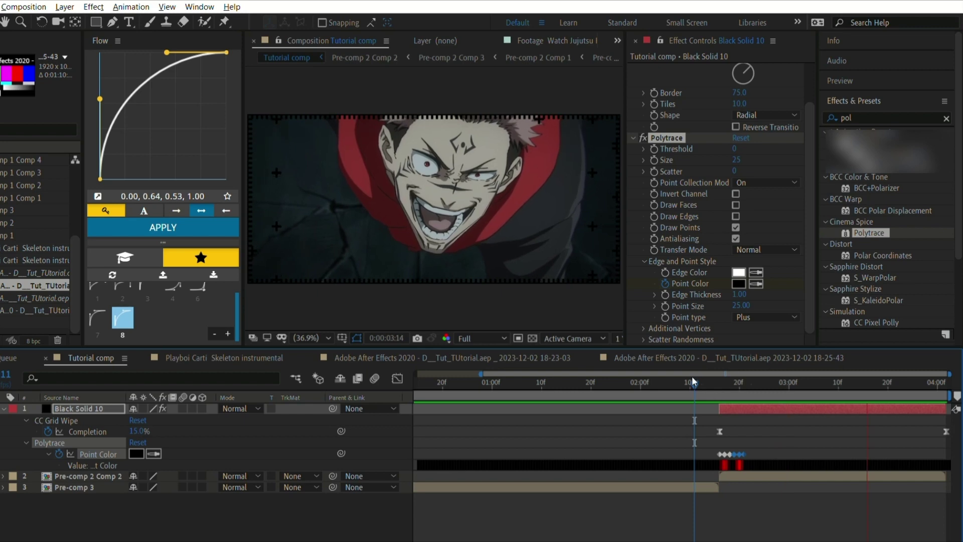
pyautogui.press('space')
pyautogui.press('space')
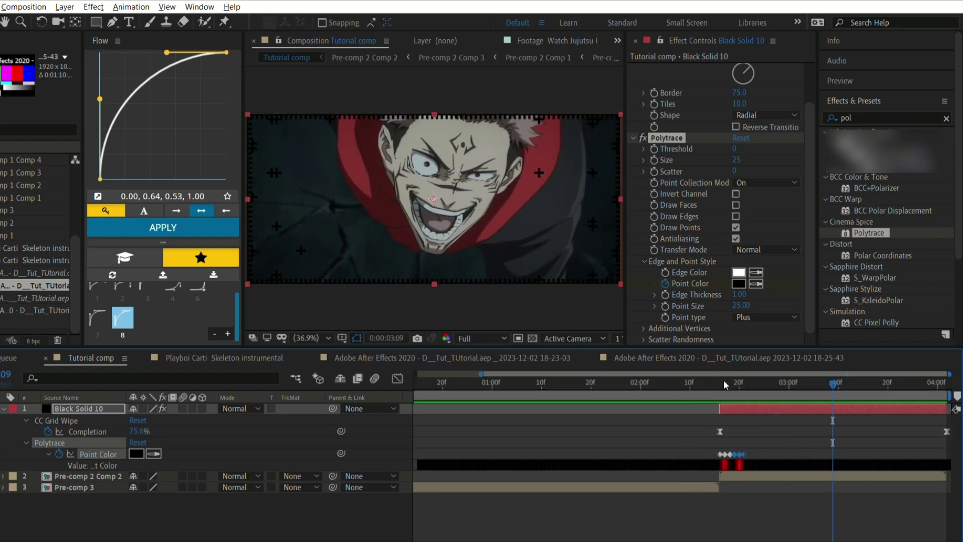
# Step: Apply Drop Shadow to the black solid with Opacity 45%, red Shadow Color and Softness 60
pyautogui.click(723, 380)
pyautogui.doubleClick(846, 118)
pyautogui.write('d')
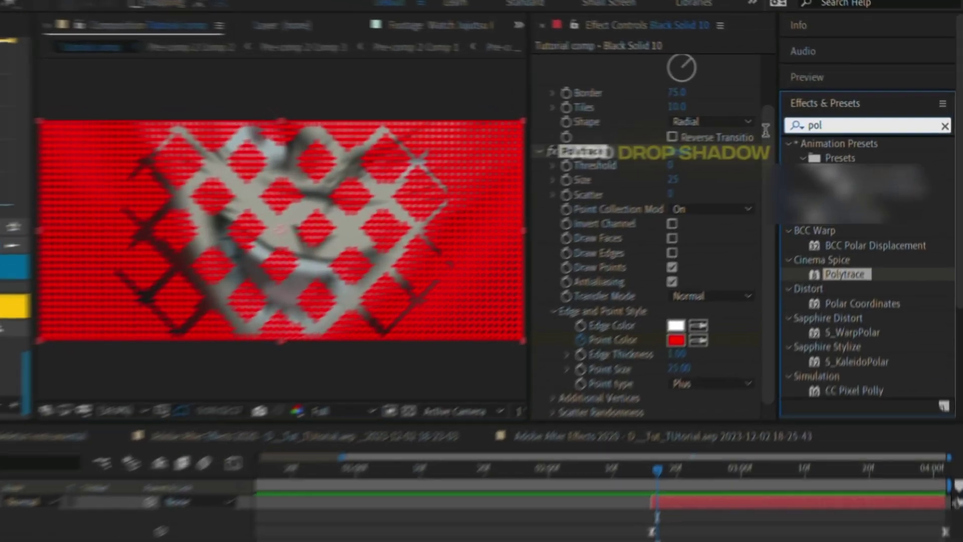
pyautogui.write('rop s')
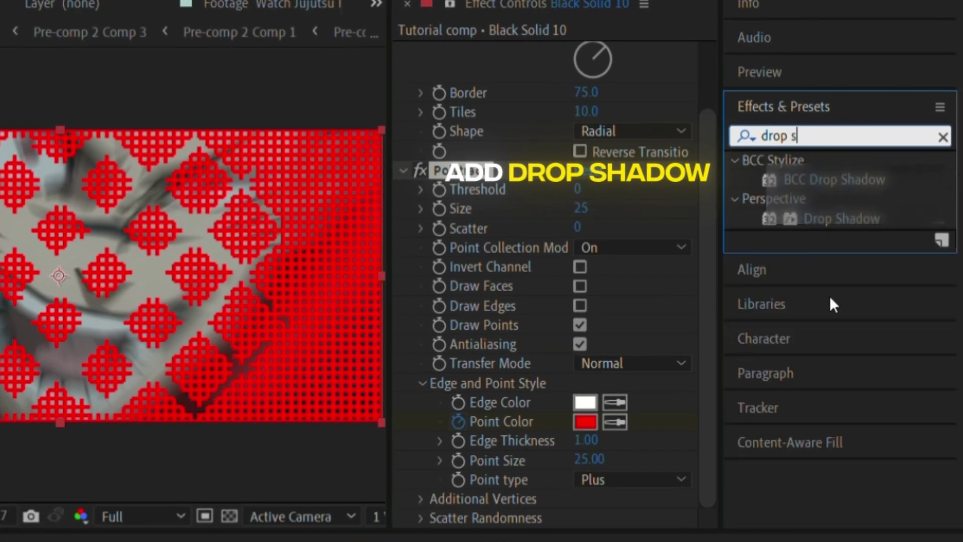
pyautogui.moveTo(841, 218); pyautogui.dragTo(431, 170)
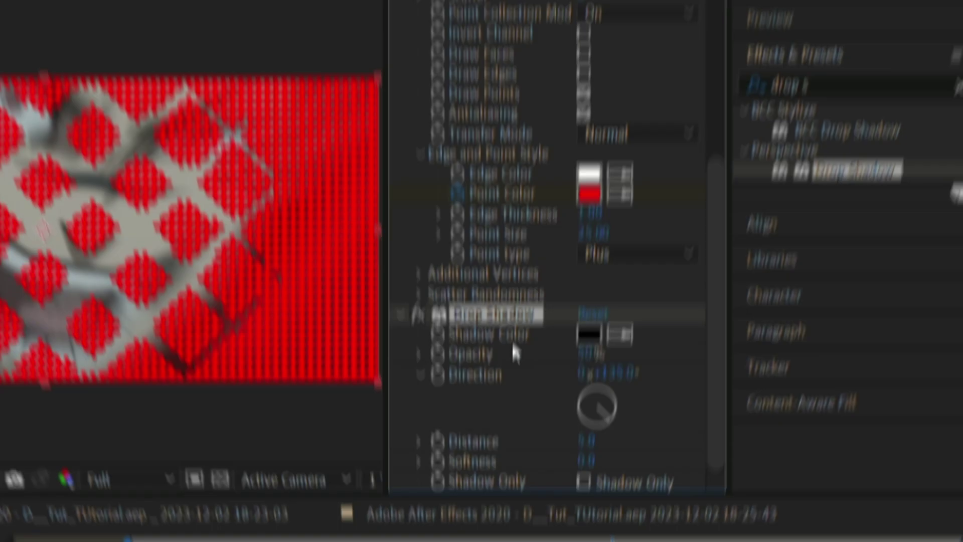
pyautogui.click(581, 395)
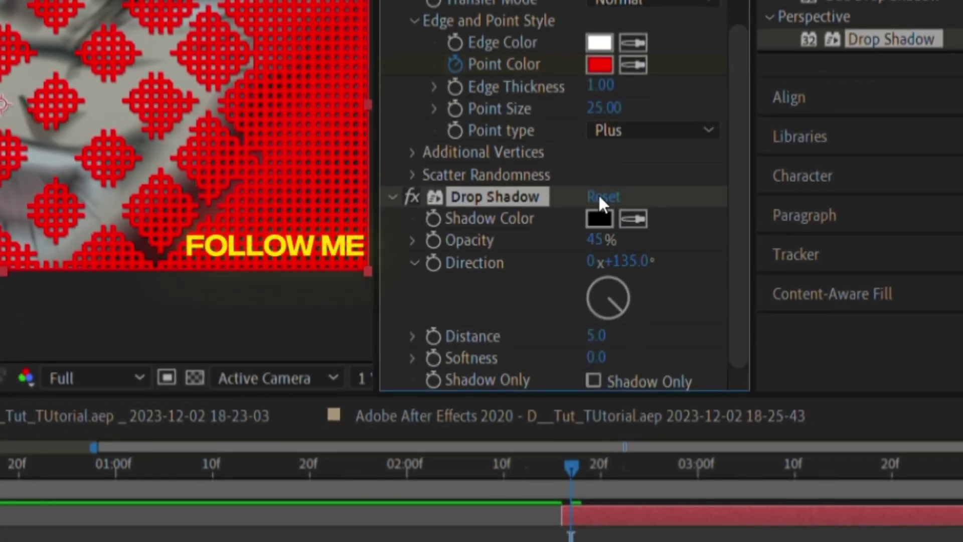
pyautogui.click(670, 454)
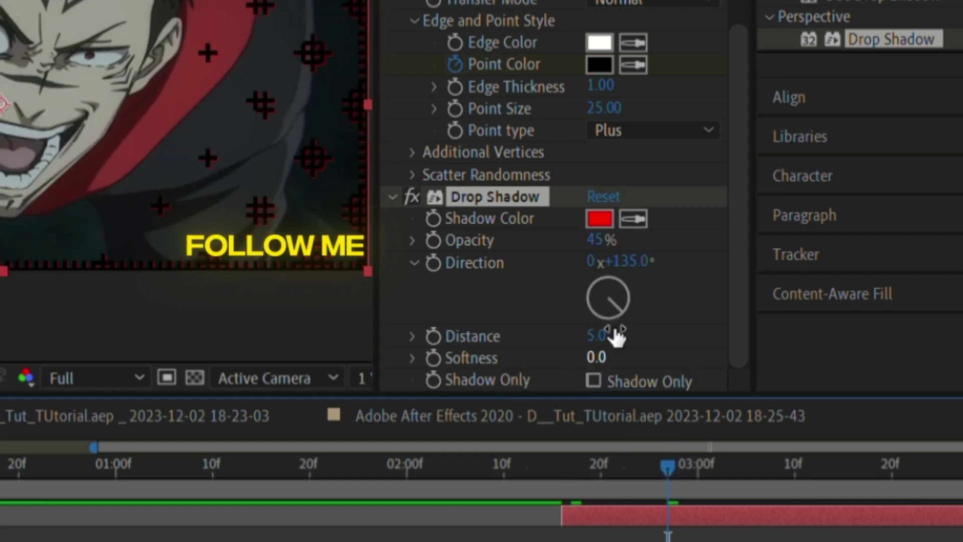
pyautogui.moveTo(596, 357)
pyautogui.mouseDown()
pyautogui.moveTo(641, 333)
pyautogui.moveTo(685, 327)
pyautogui.mouseUp()
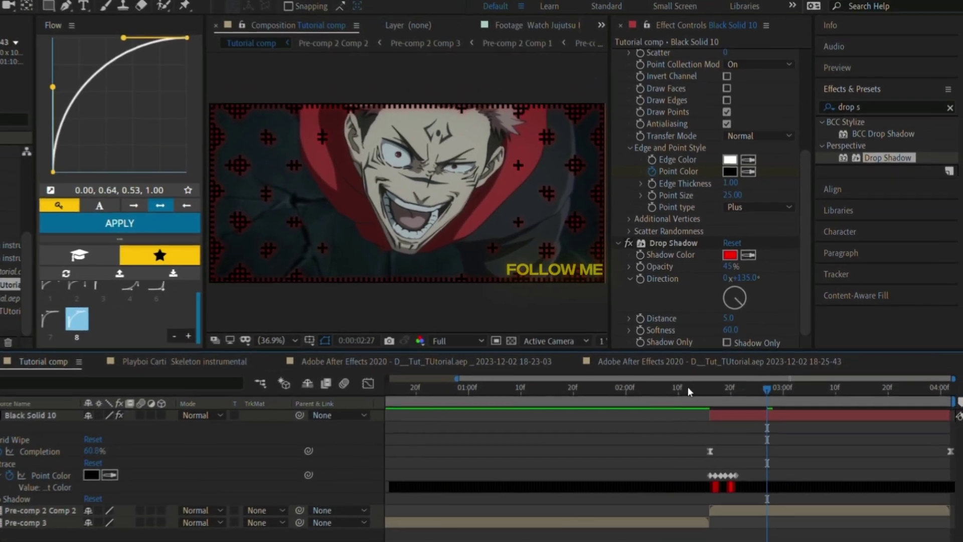
pyautogui.click(688, 387)
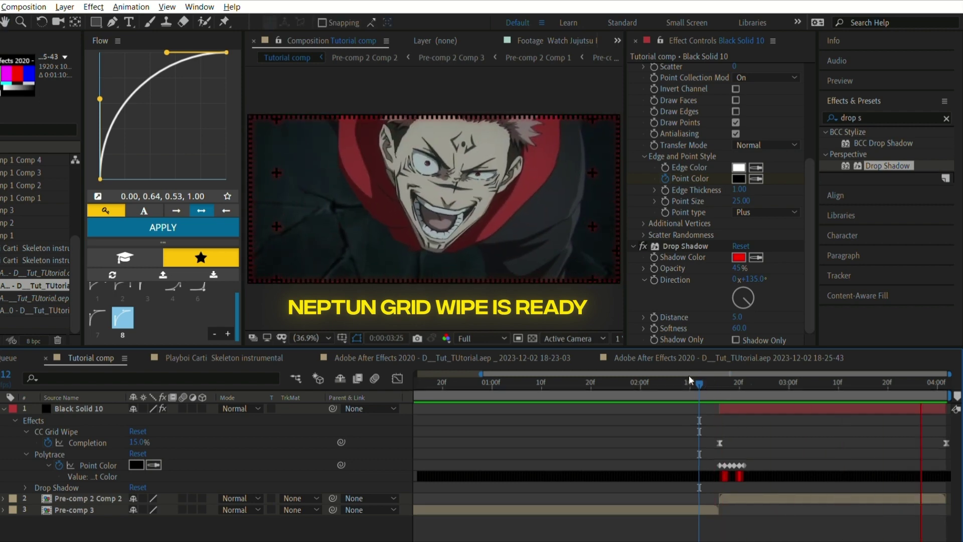
pyautogui.click(689, 377)
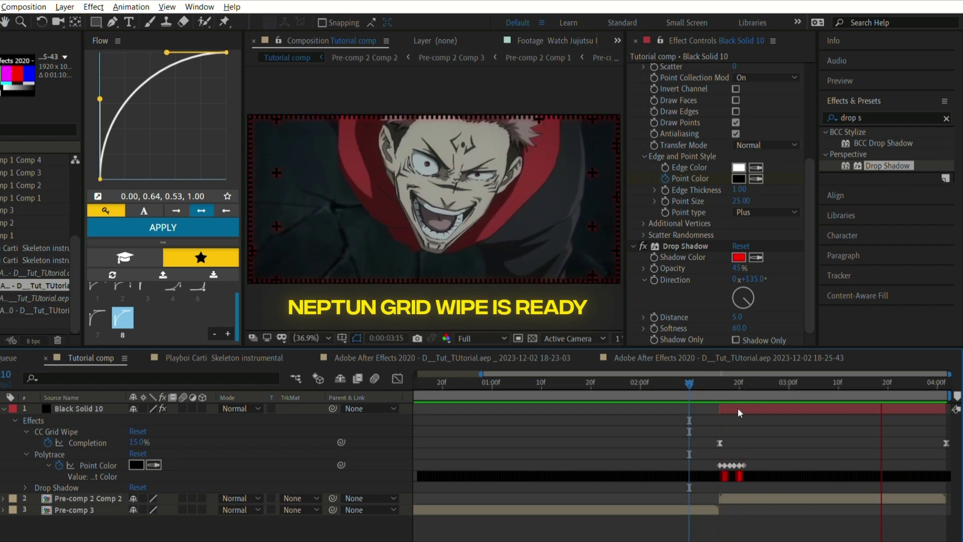